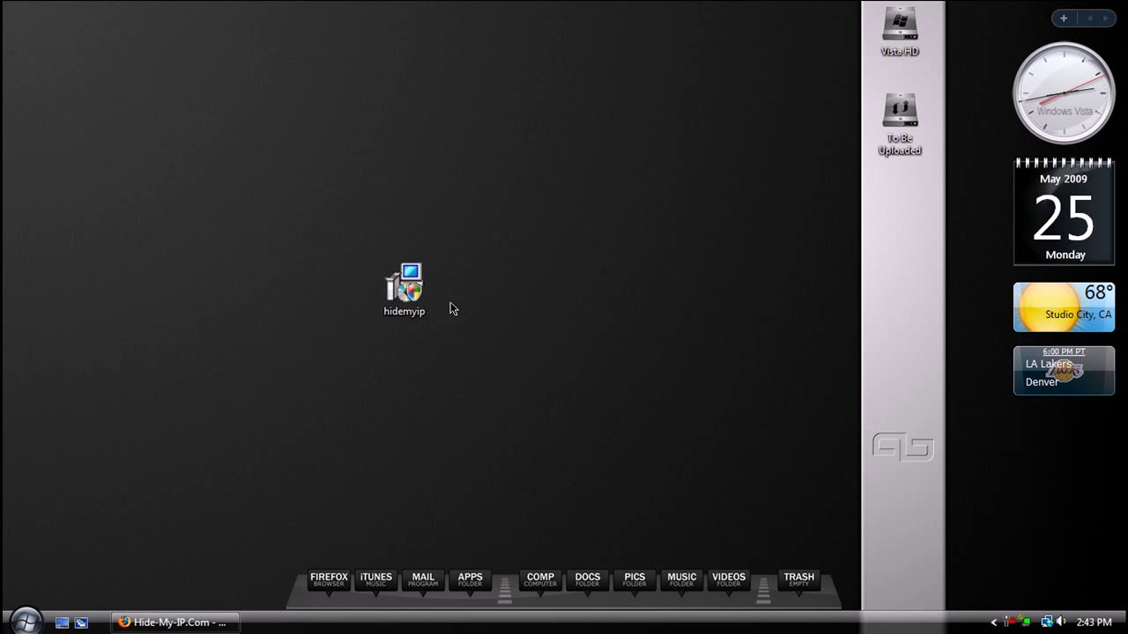
Step: Download the Hide My IP 2009 installer to the desktop, overwriting the old hidemyip.exe, then clear the downloads list
left_click(406, 310)
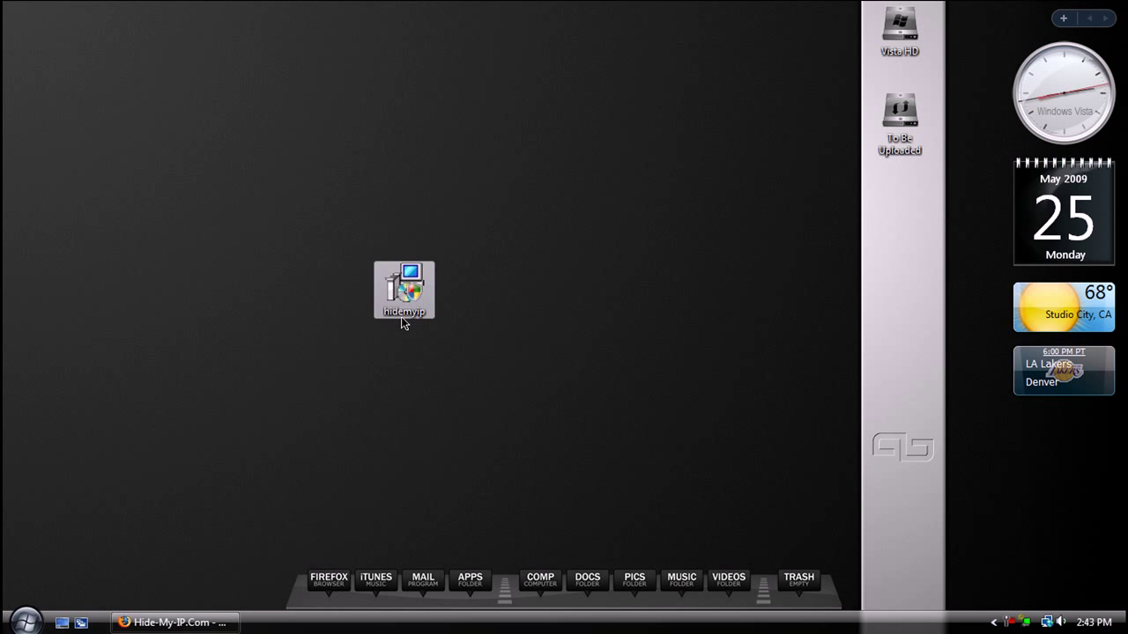
left_click(172, 622)
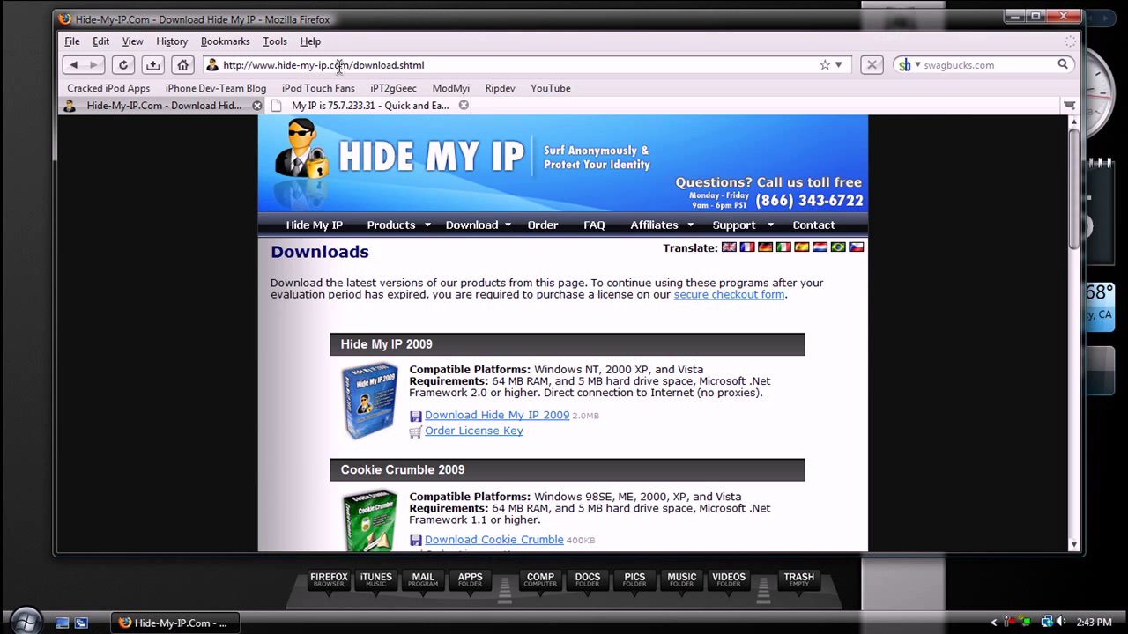
left_click(474, 416)
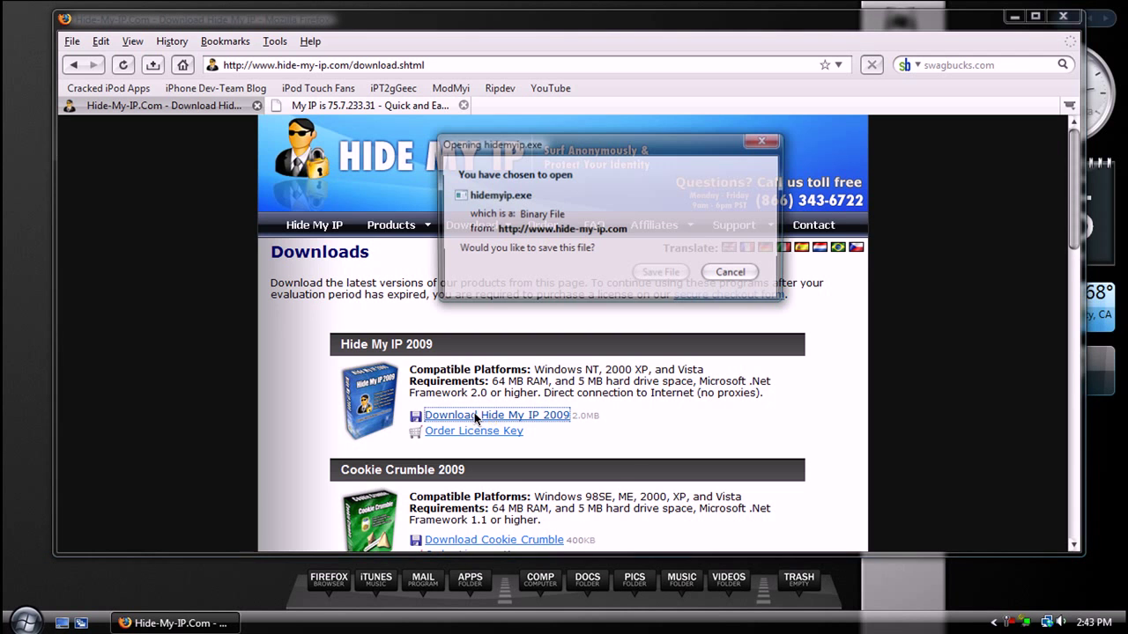
left_click(680, 275)
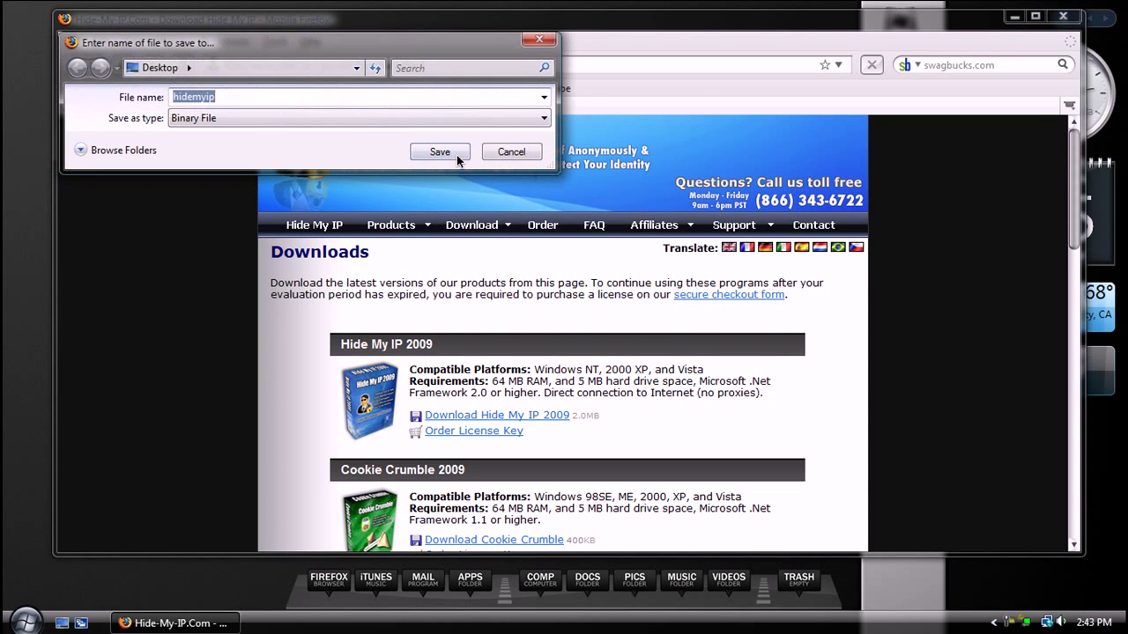
left_click(457, 154)
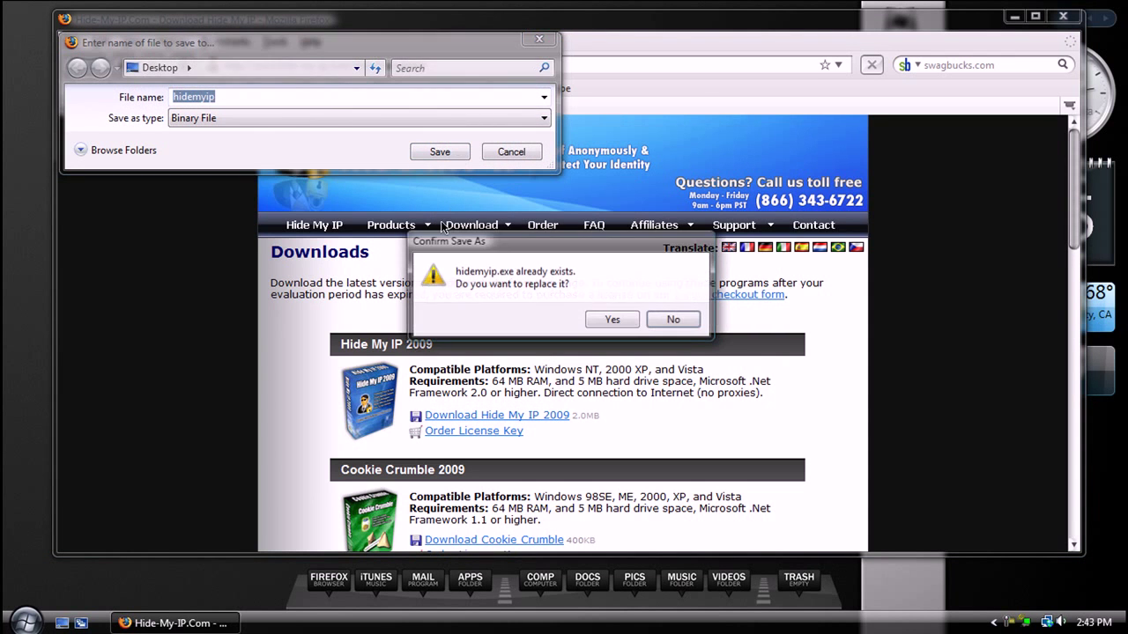
left_click(616, 319)
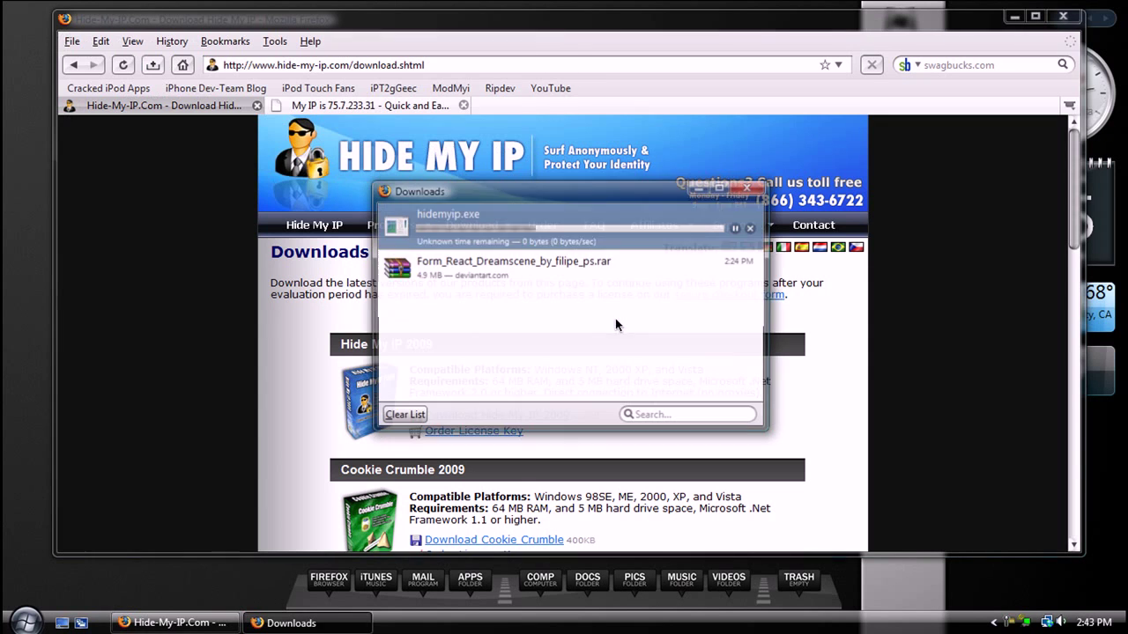
left_click(404, 414)
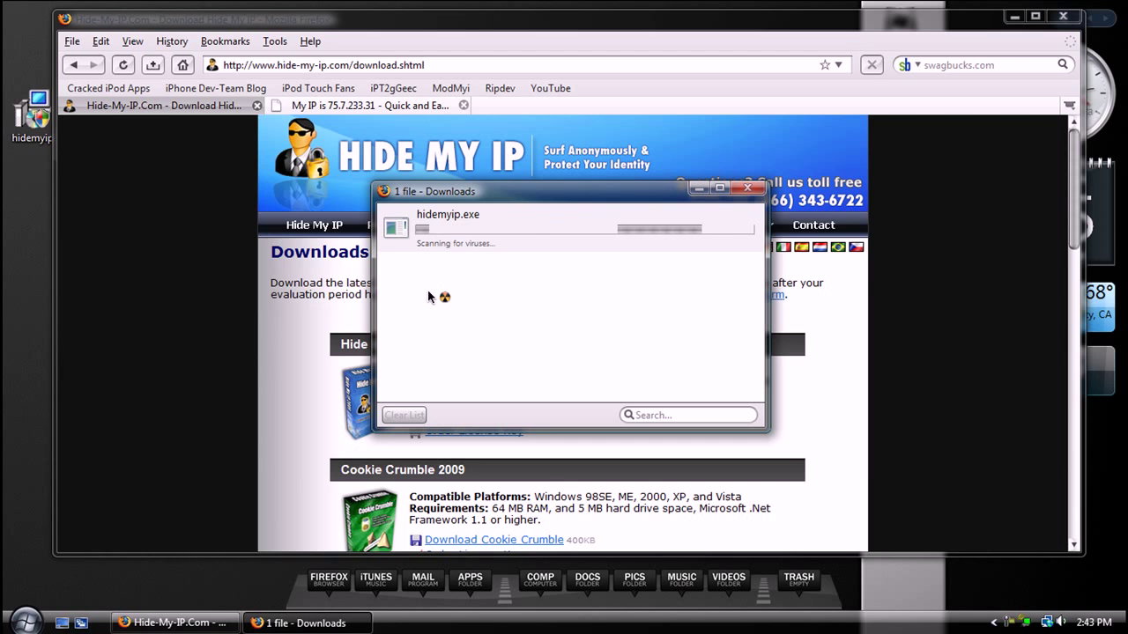
left_click(748, 188)
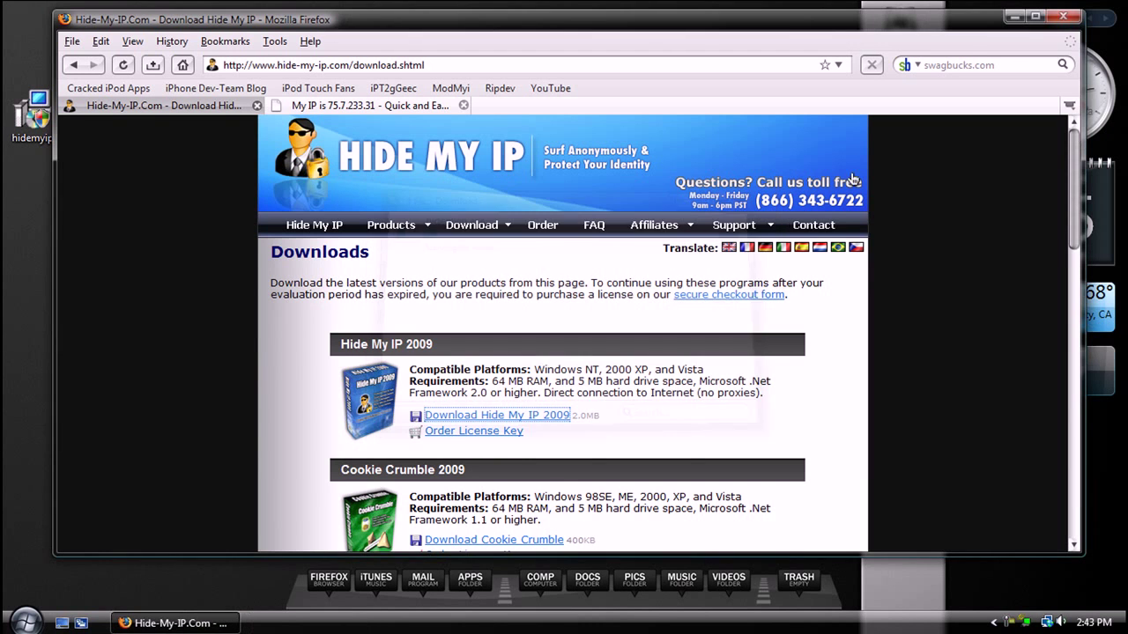
Step: Minimize Firefox and run the hidemyip installer from the desktop
left_click(1052, 18)
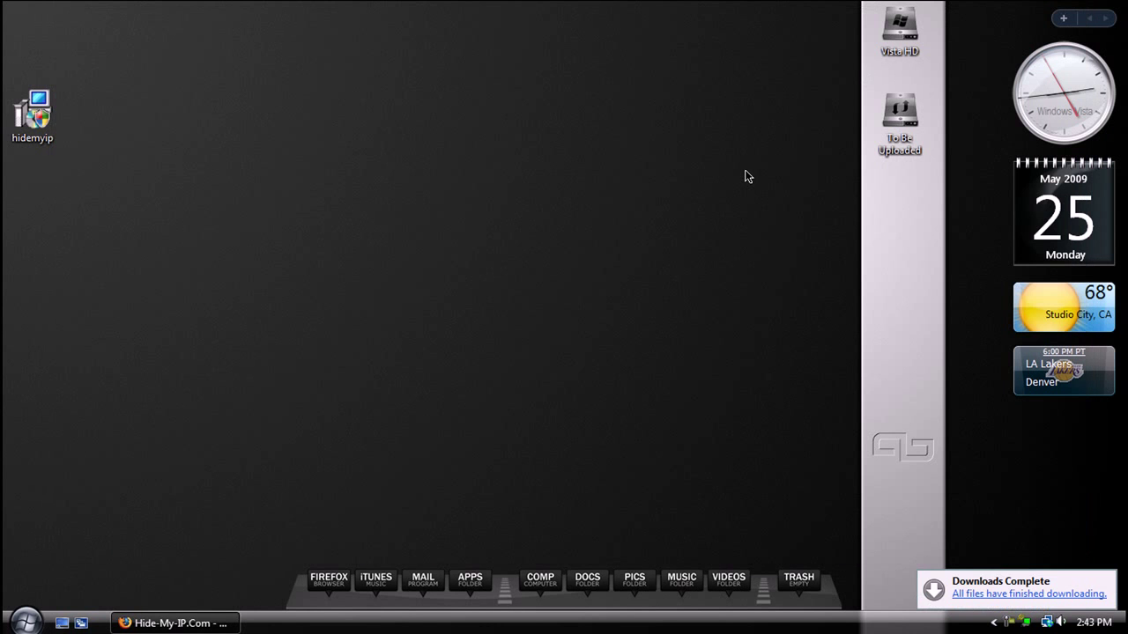
left_click_drag(36, 115, 351, 209)
mouse_move(344, 231)
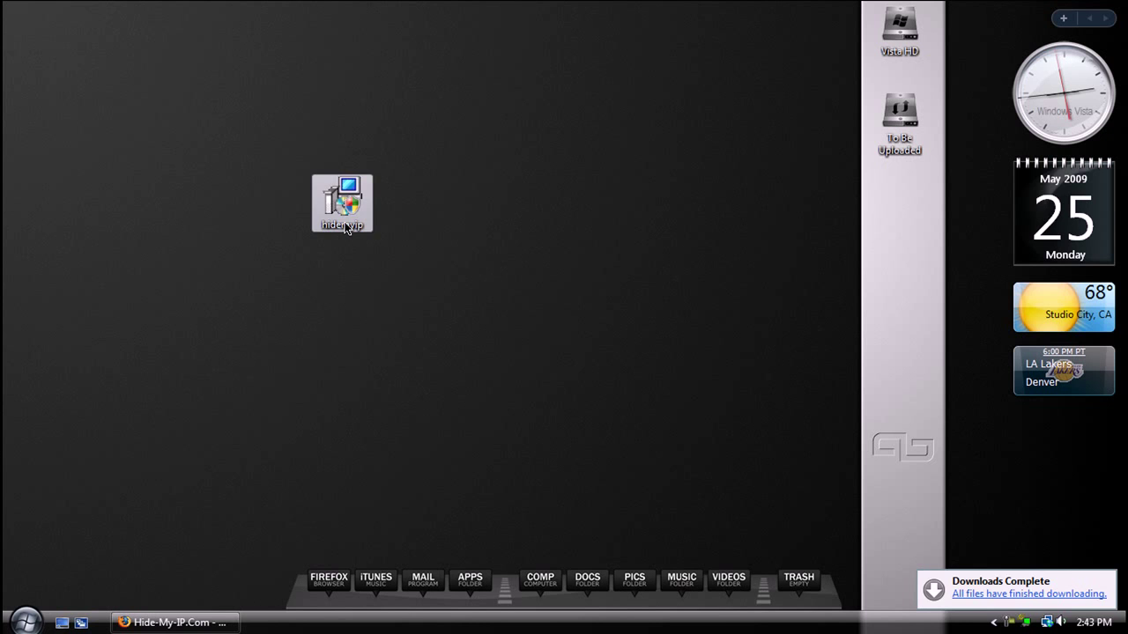
double_click(345, 228)
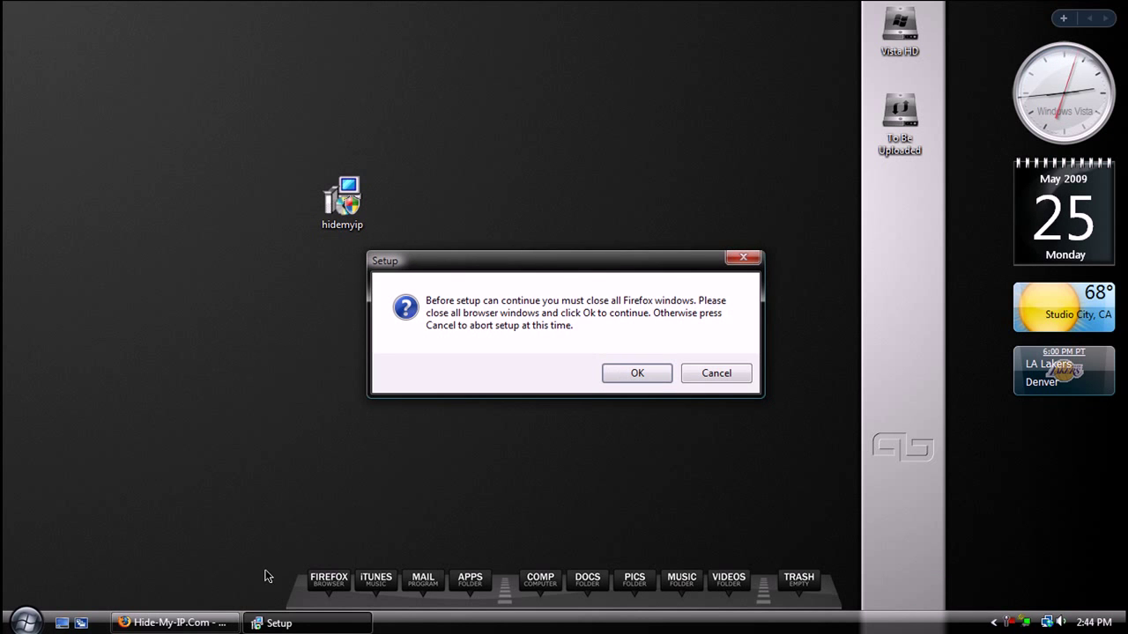
Step: Quit Firefox, accept the license agreement and install Hide My IP 2009 with default settings
left_click(202, 623)
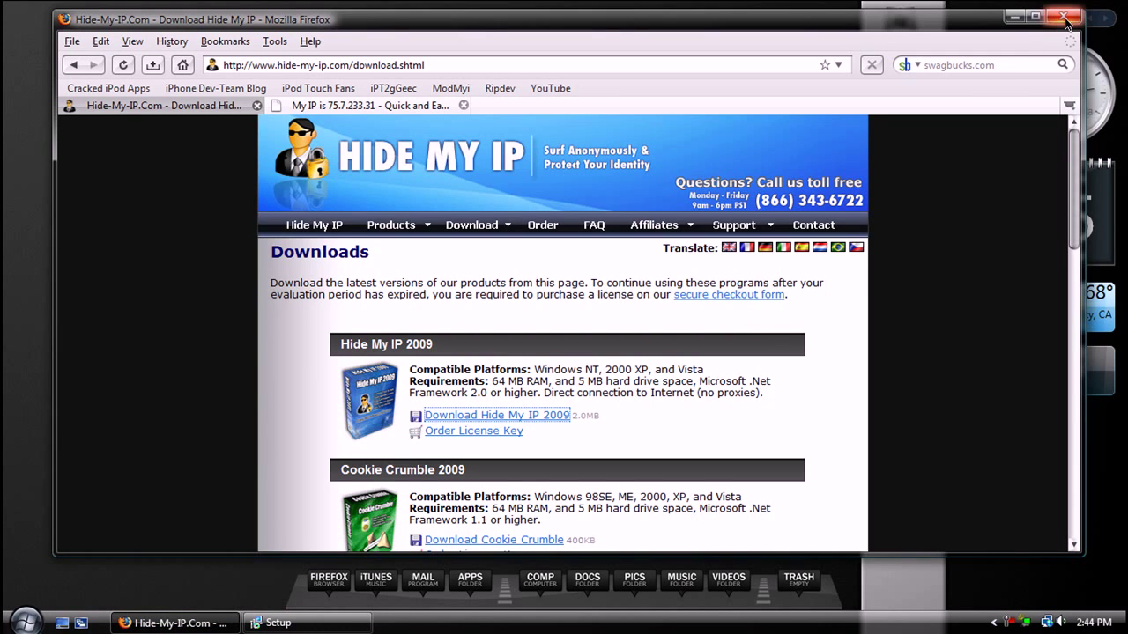
left_click(1064, 19)
left_click(529, 333)
left_click(632, 376)
left_click(650, 438)
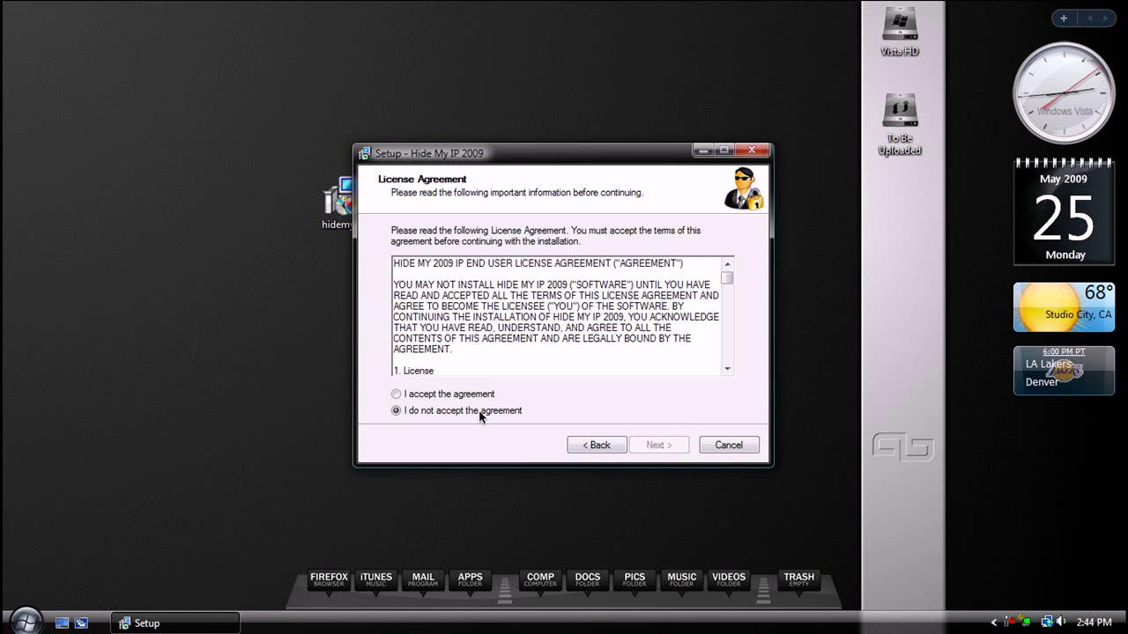
left_click(458, 393)
left_click(653, 444)
left_click(653, 443)
left_click(654, 445)
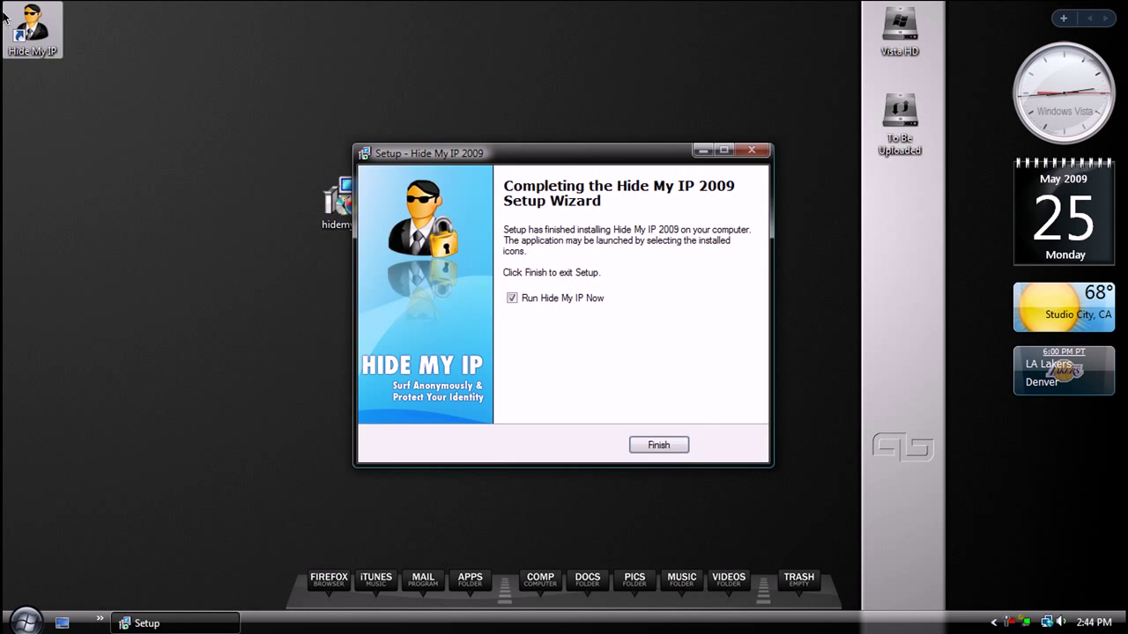
Step: Finish setup, launch Hide My IP from its desktop shortcut and continue in free trial mode
left_click(658, 444)
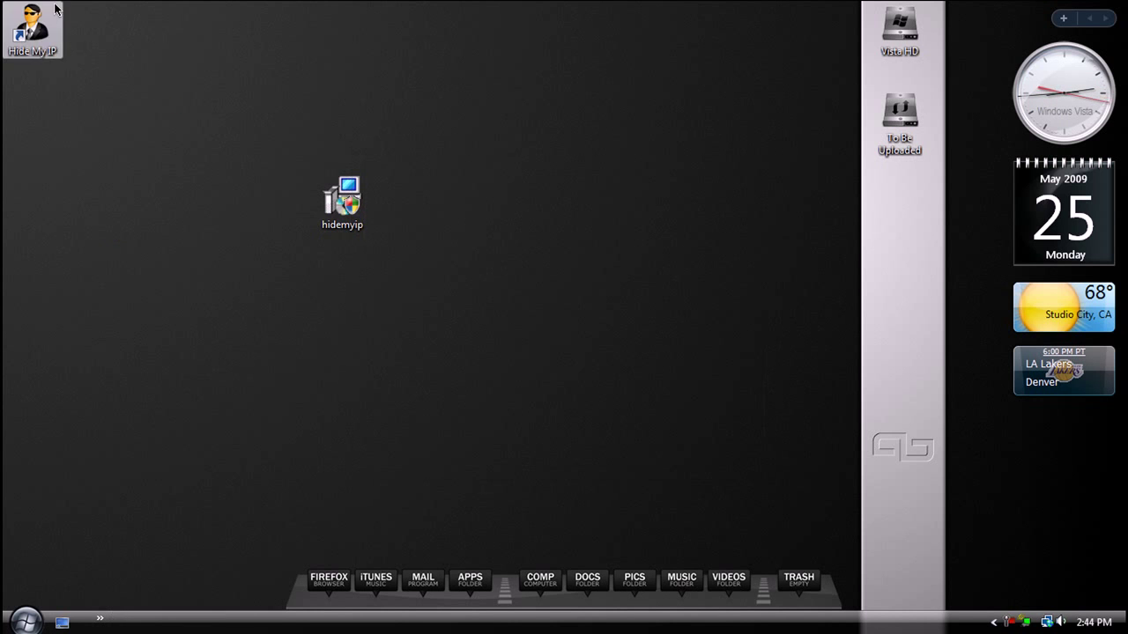
left_click_drag(55, 8, 303, 180)
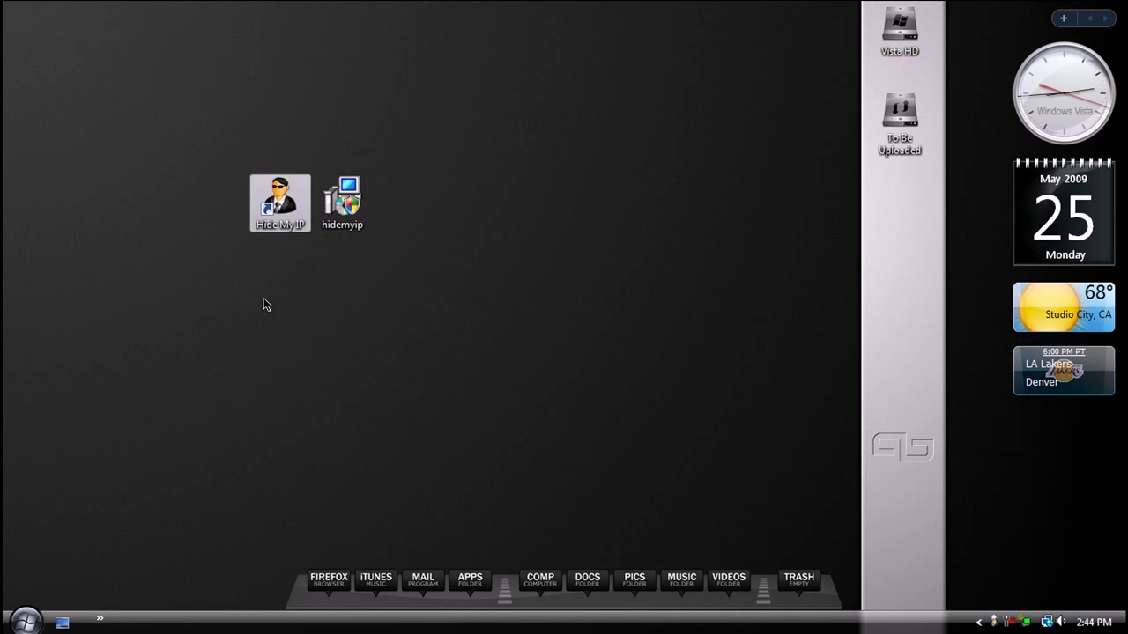
double_click(280, 201)
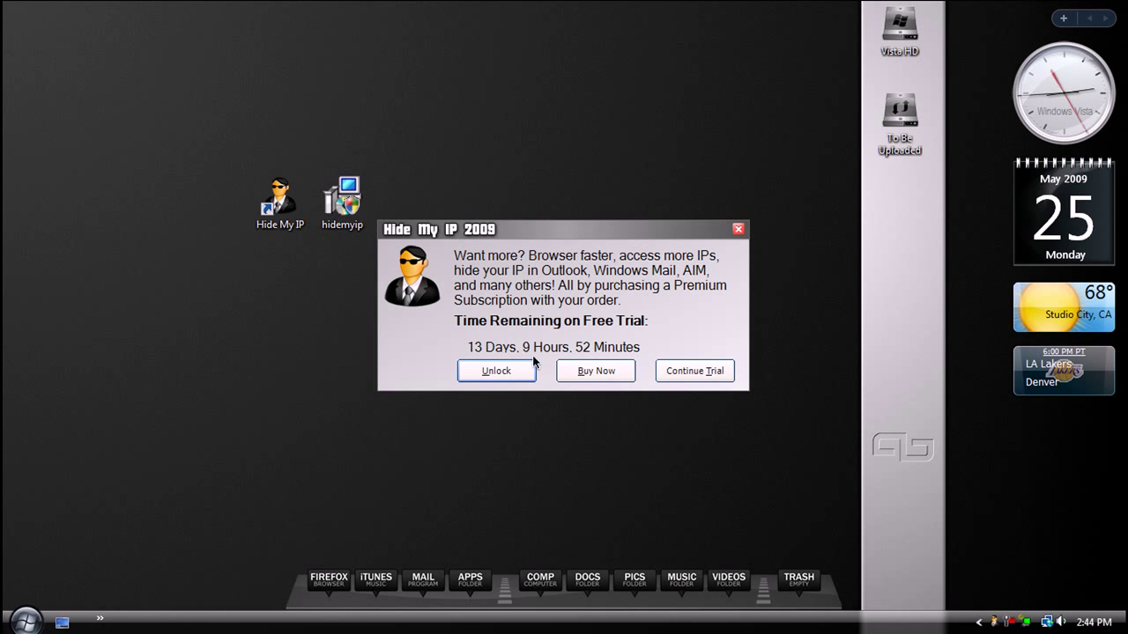
left_click(692, 374)
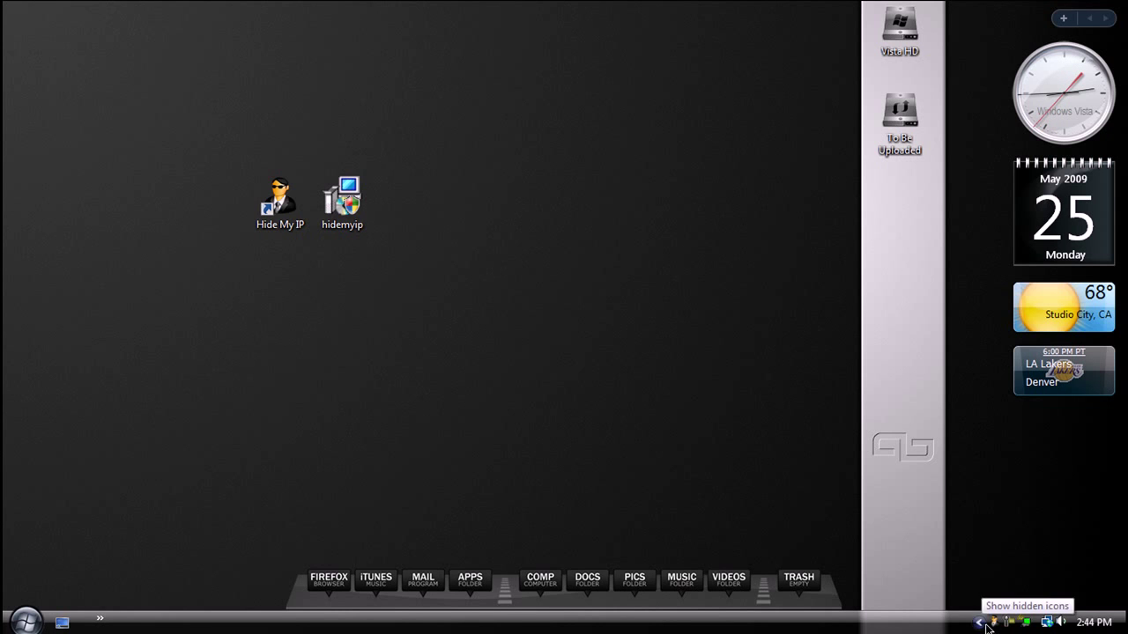
mouse_move(993, 627)
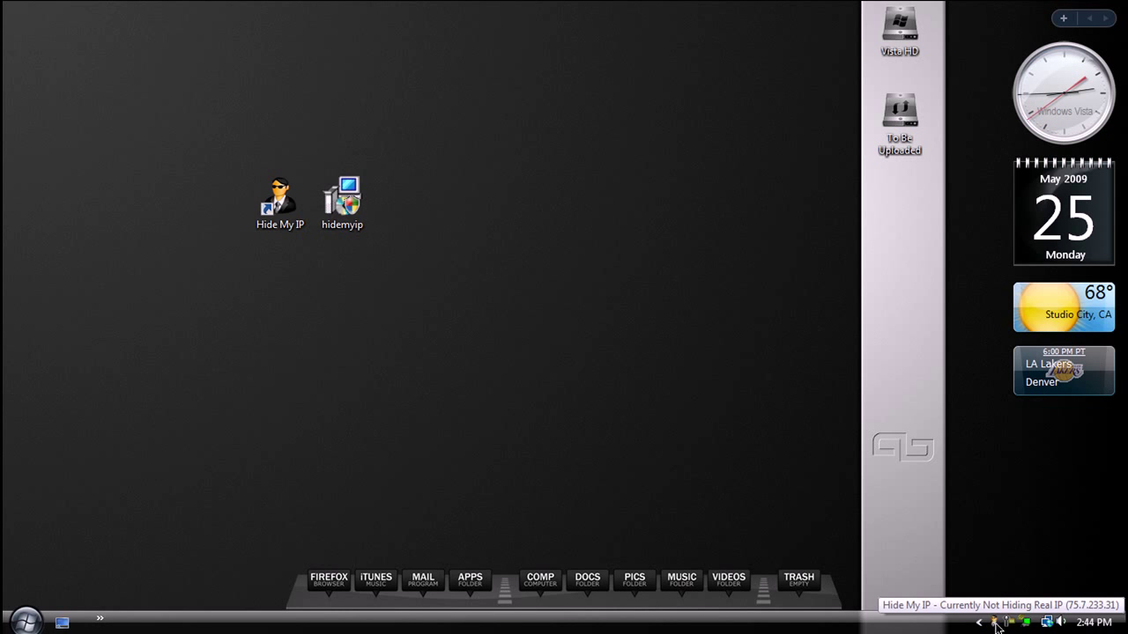
Step: Open the Hide My IP main window from the tray and start hiding the real IP
double_click(995, 623)
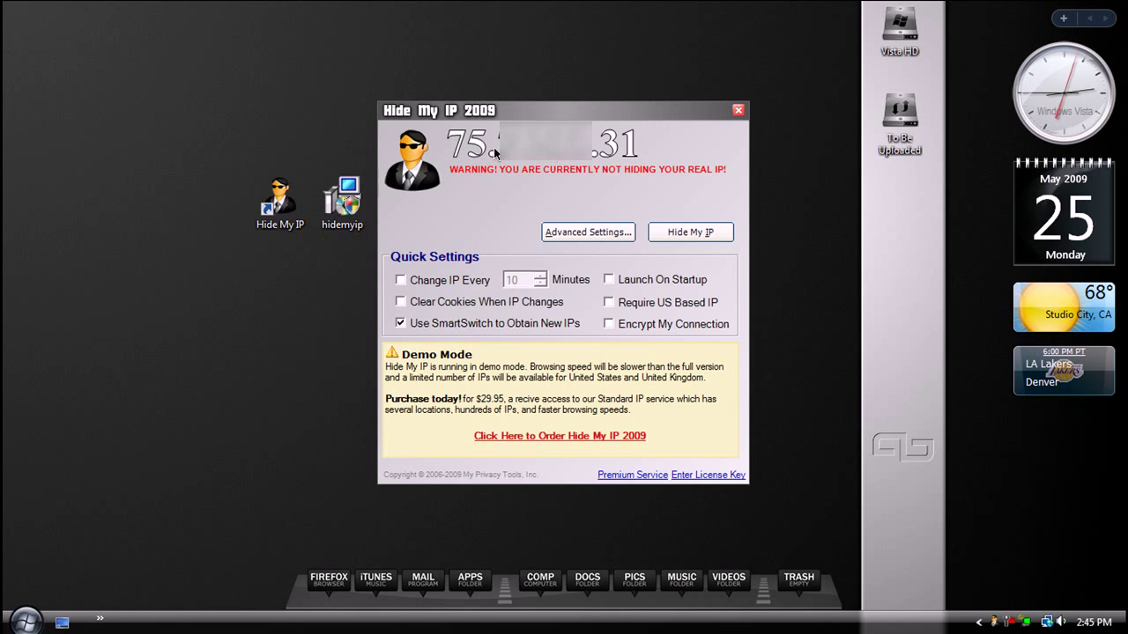
left_click(705, 232)
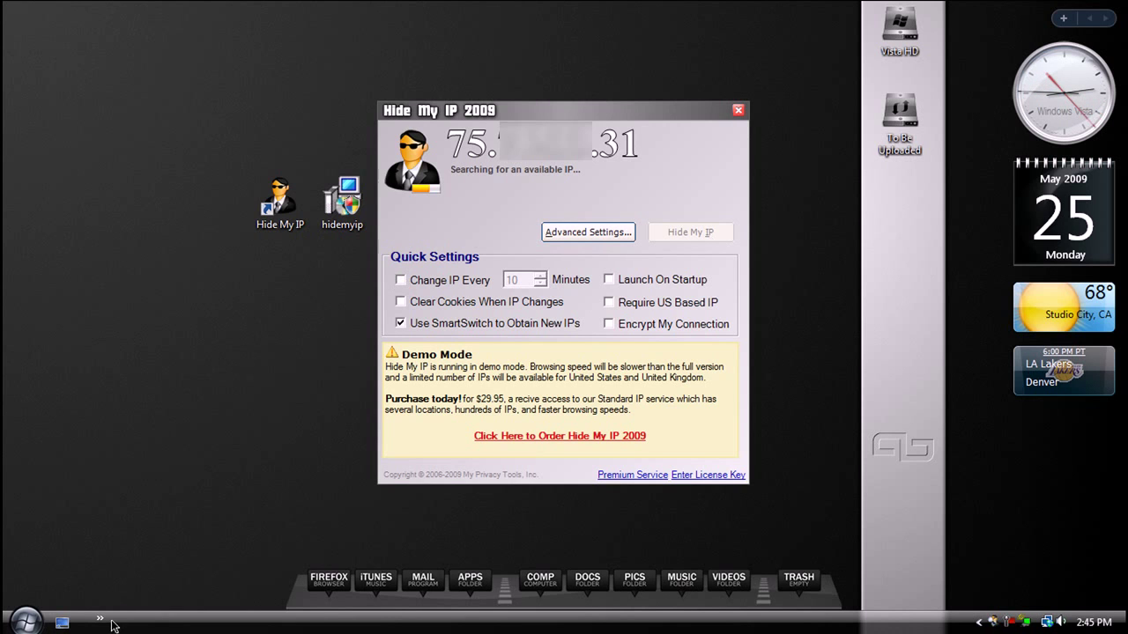
Step: Show the cmyip.com page in Firefox beside the Hide My IP window reporting 174.34.141.37
left_click(346, 580)
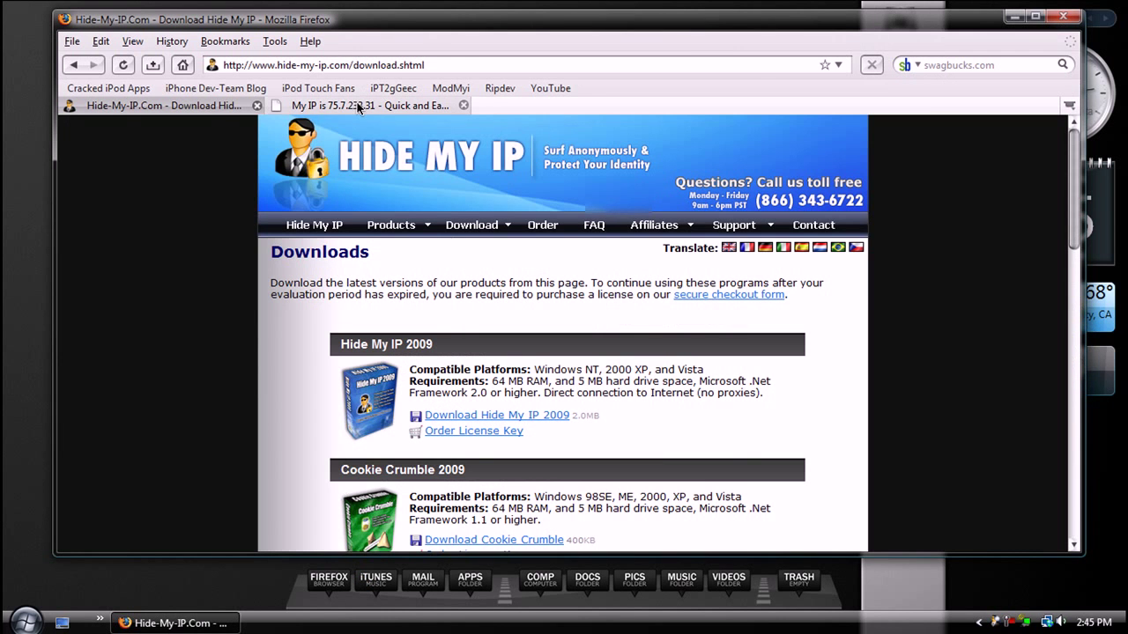
left_click(359, 107)
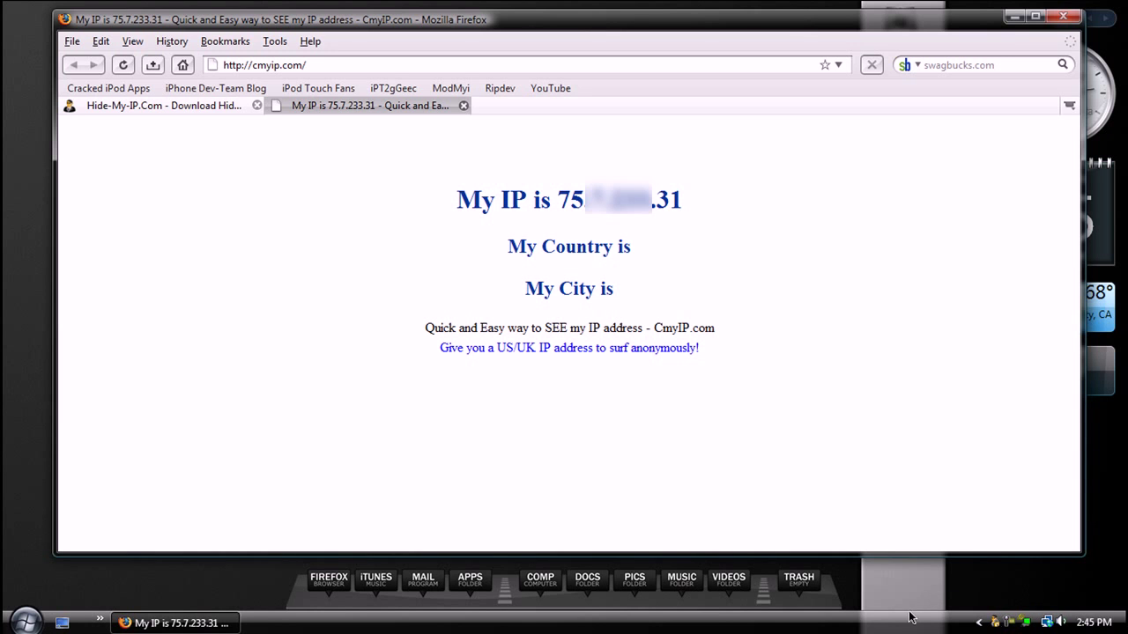
left_click(998, 624)
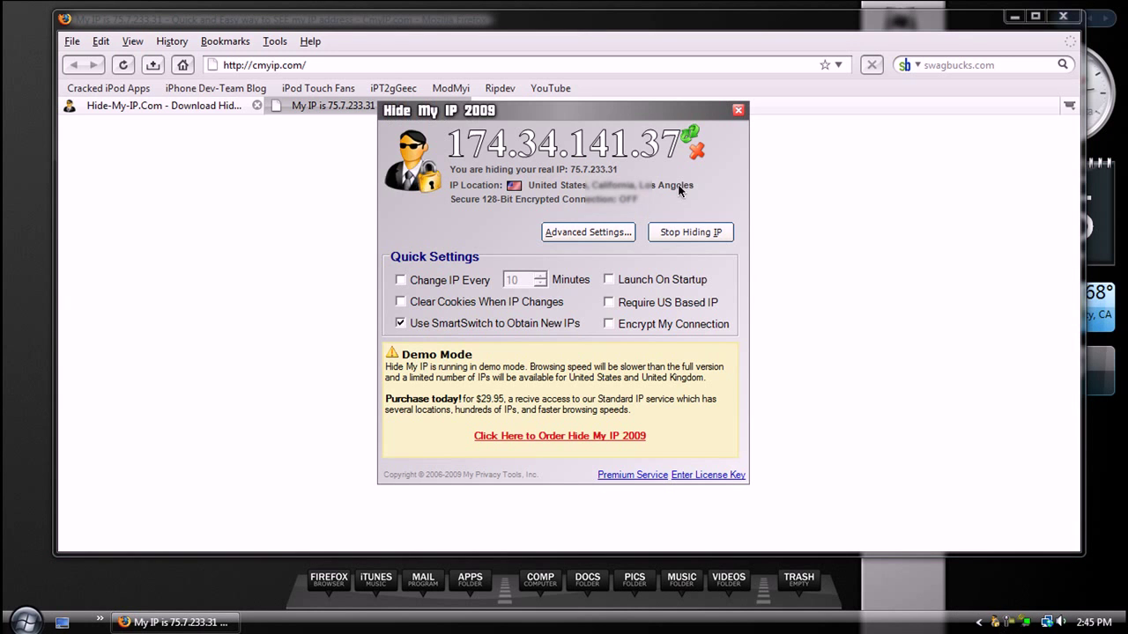
left_click_drag(600, 130, 914, 173)
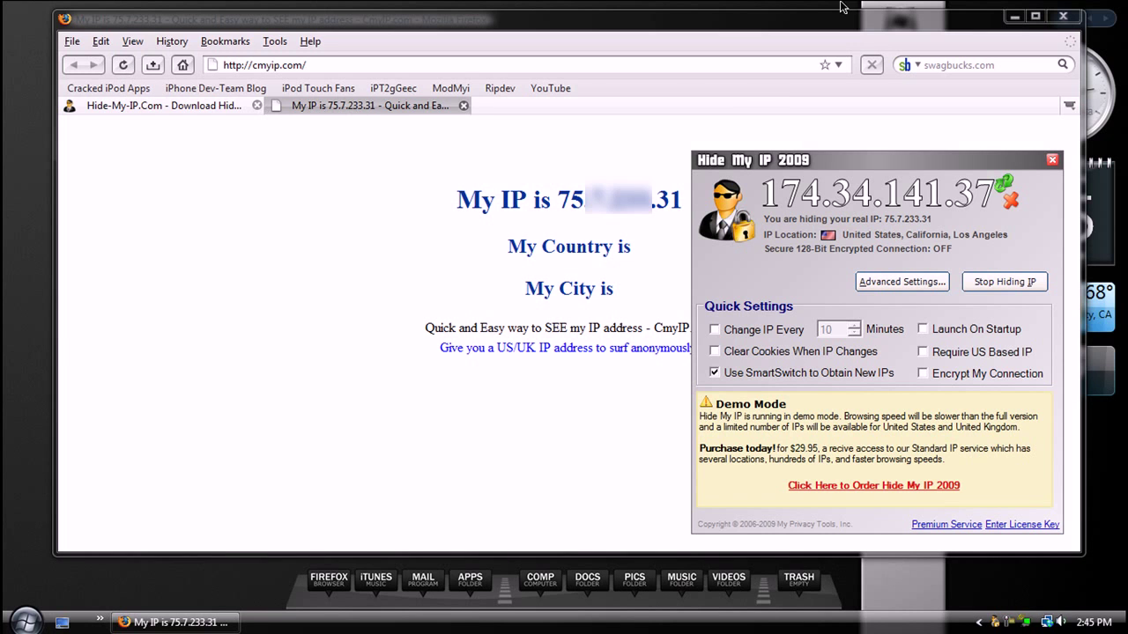
Step: Reload cmyip.com to confirm it now shows 174.34.141.37, matching Hide My IP
left_click(123, 64)
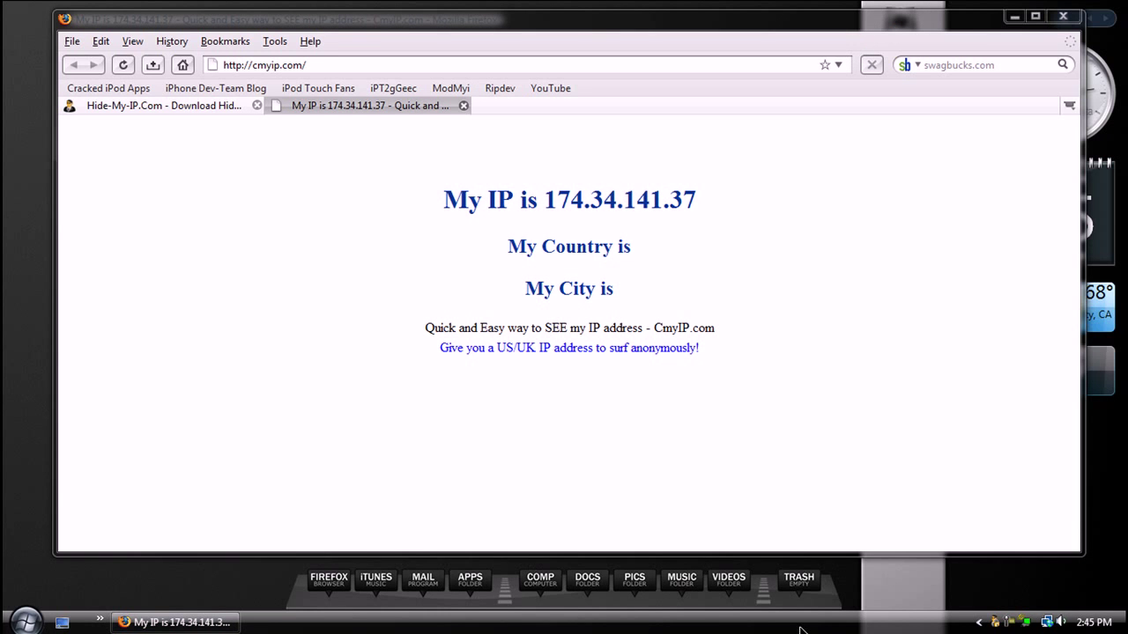
left_click(1009, 622)
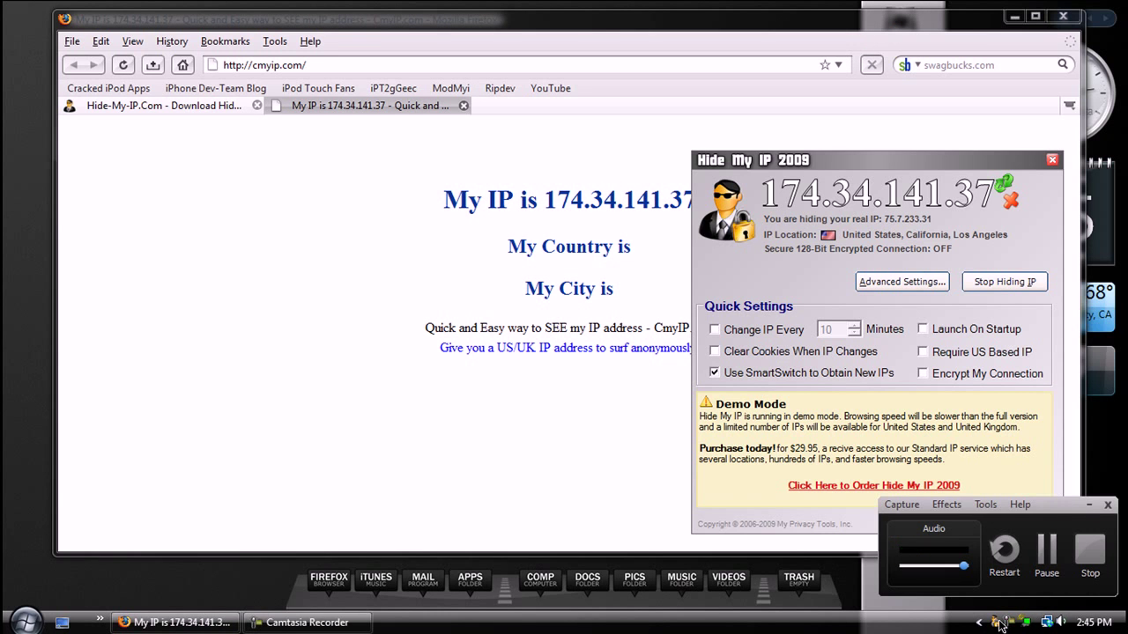
left_click(1087, 505)
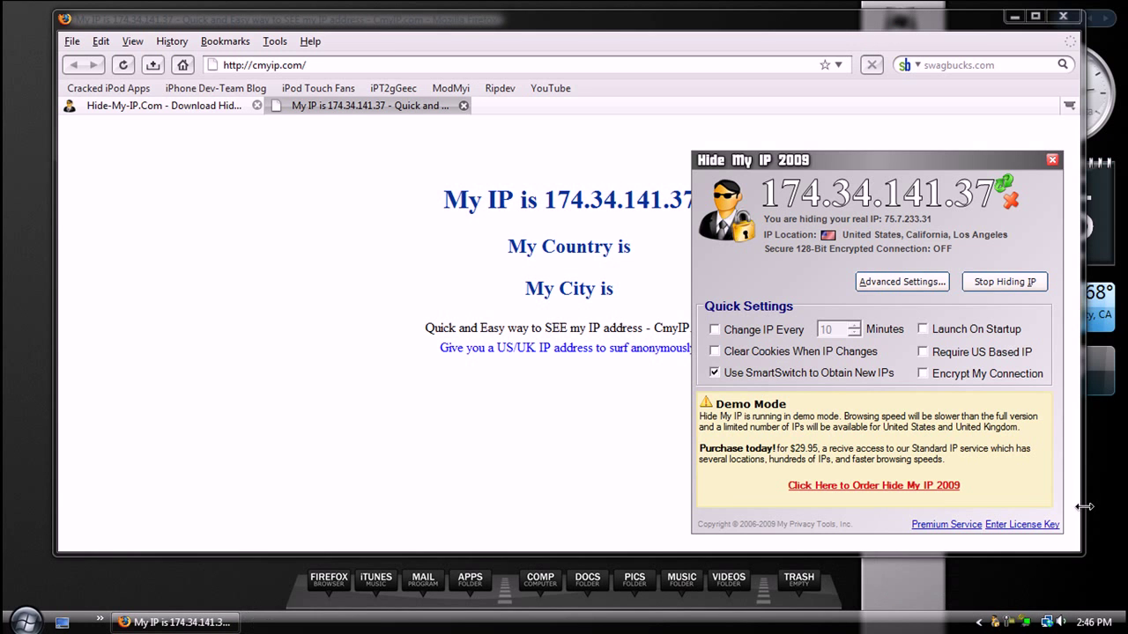